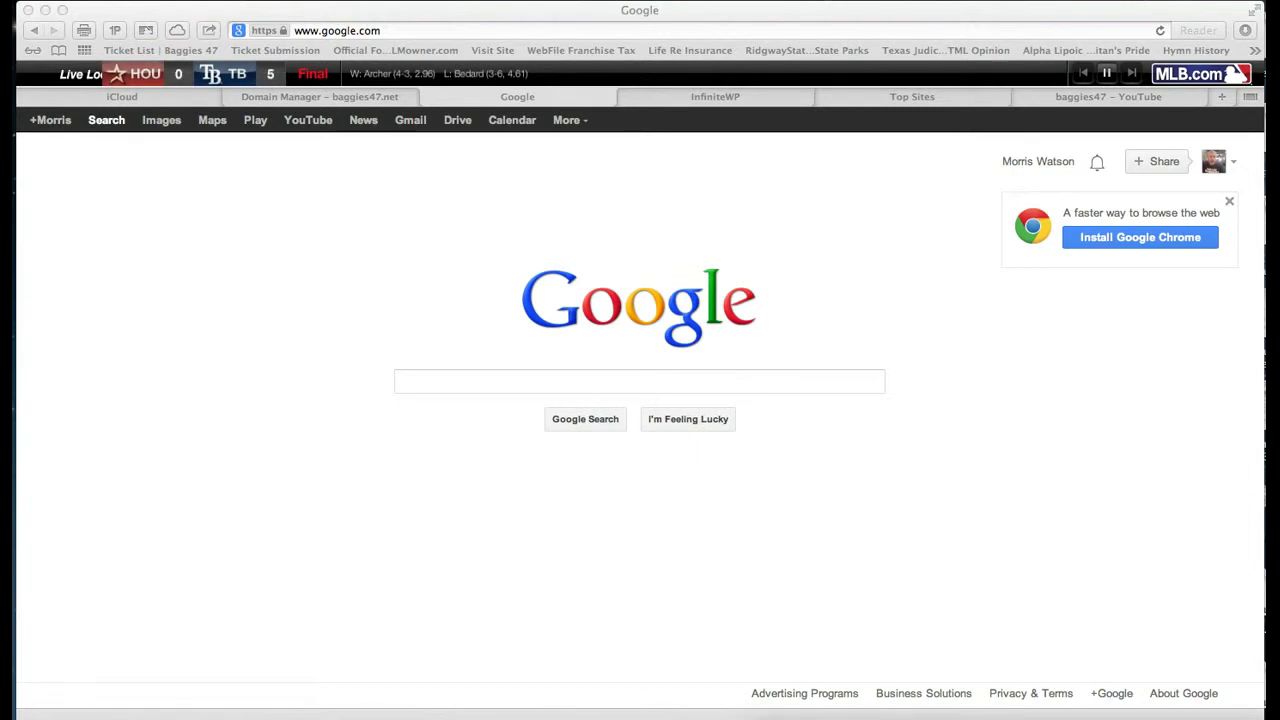
Step: Load baggies47demo.com/cpanel in Safari, clearing the autocompleted address first
click(345, 33)
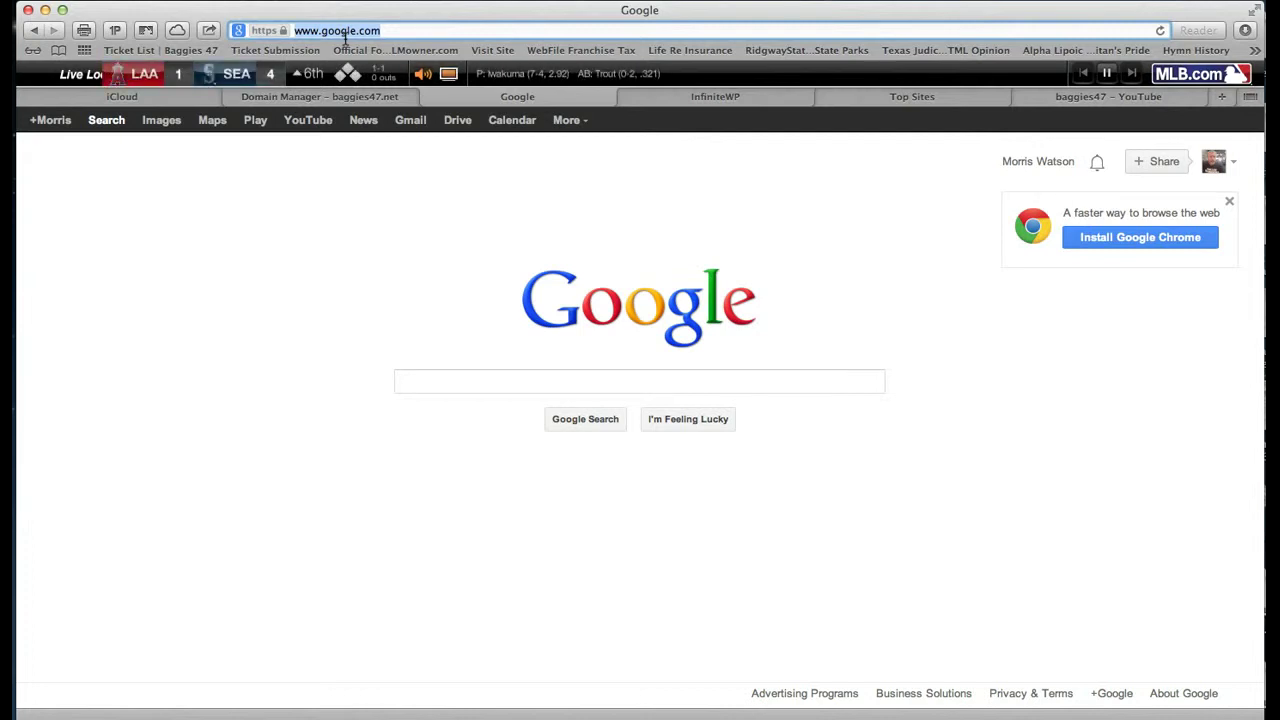
text(baggi)
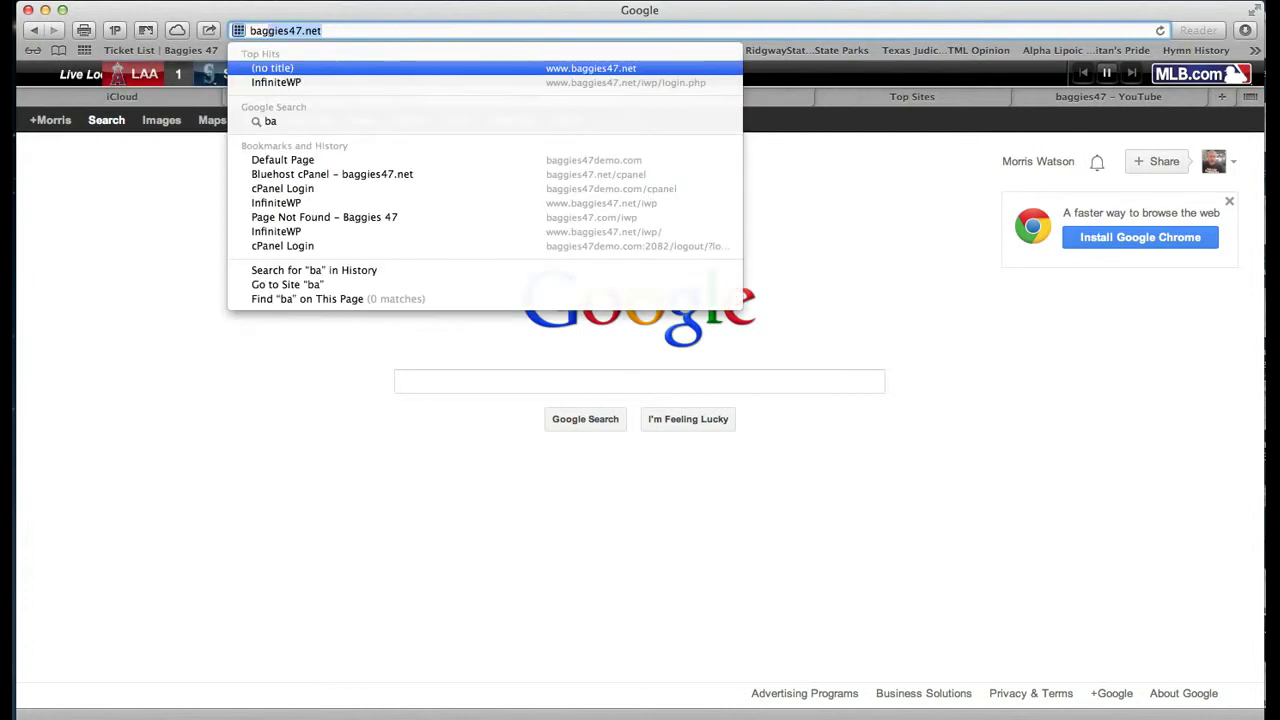
text(es)
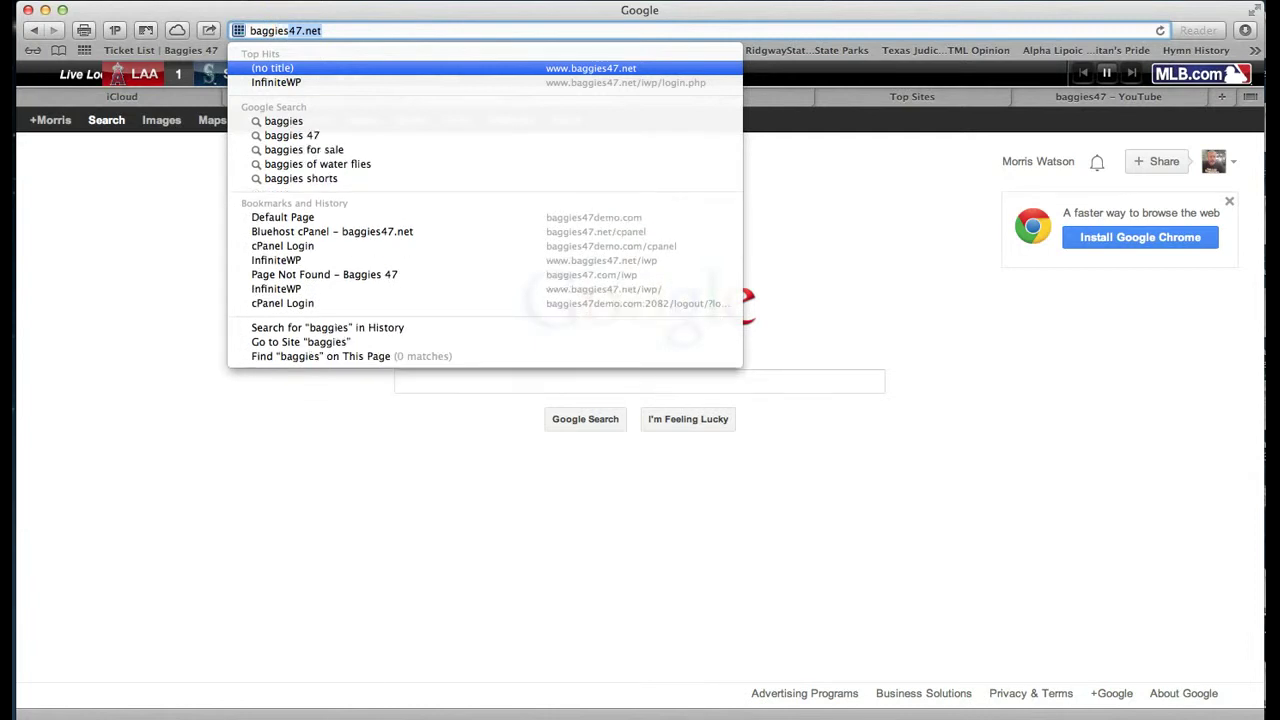
text(47de)
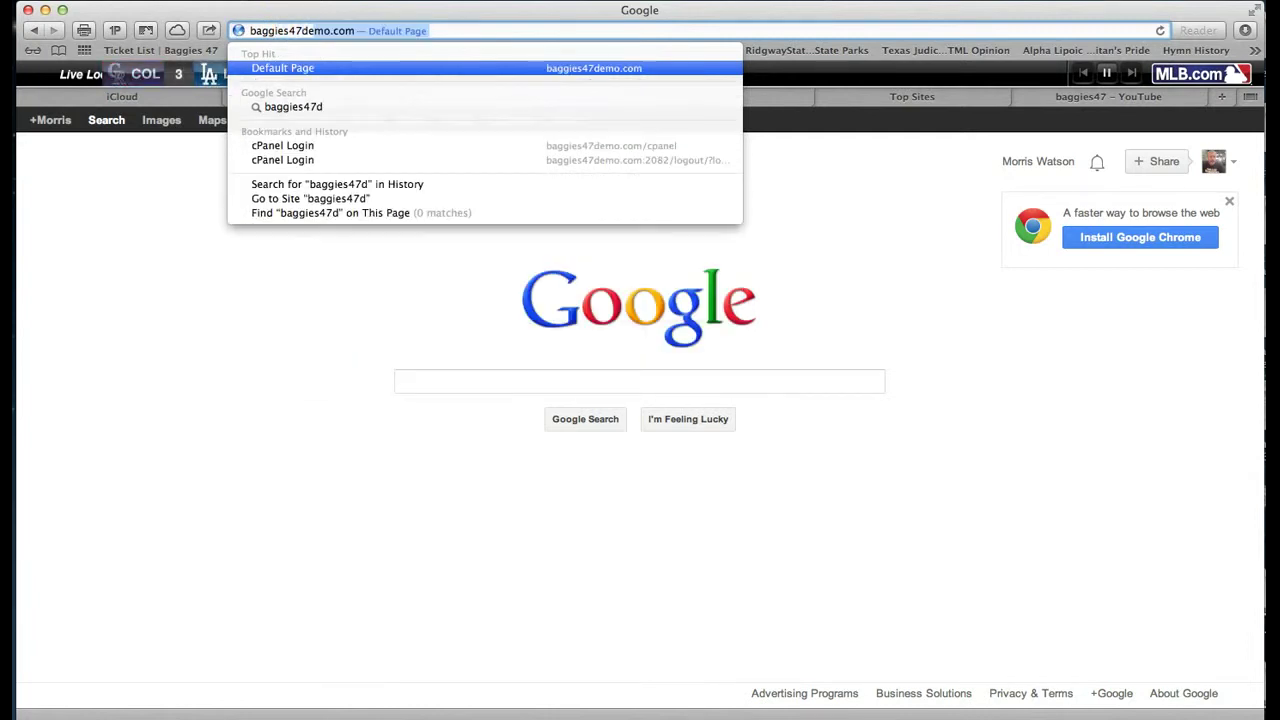
click(365, 40)
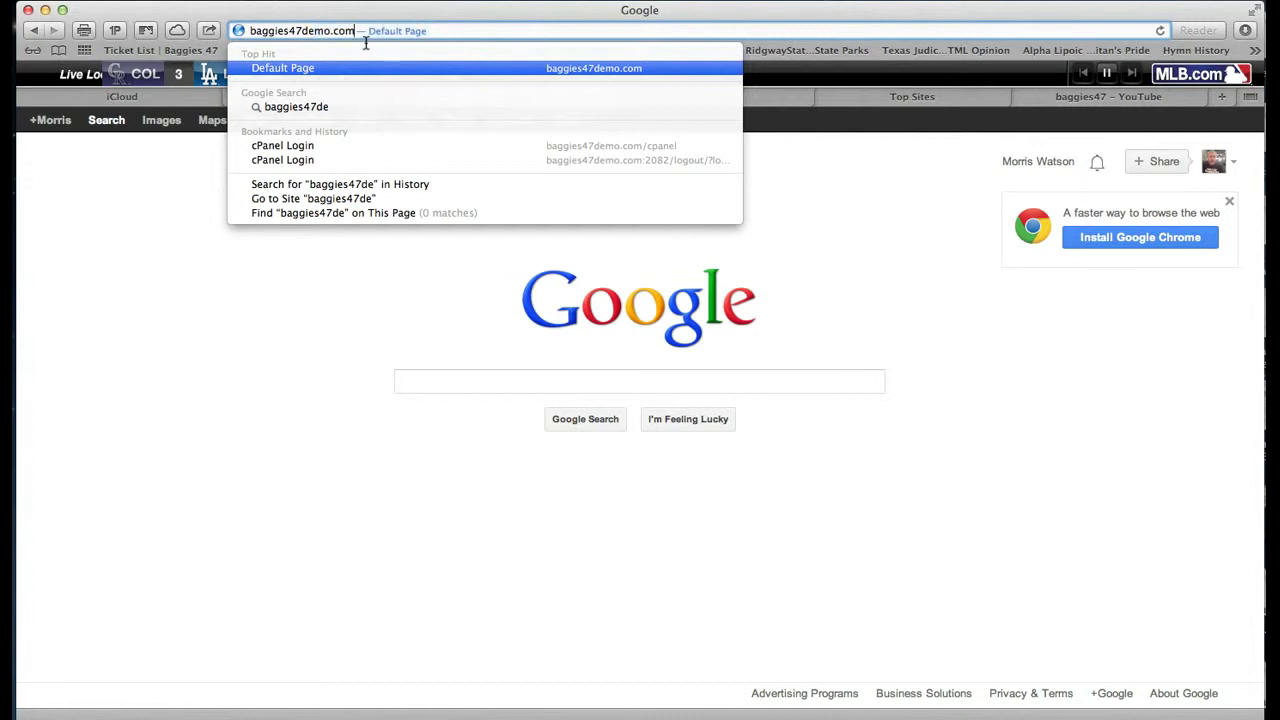
text(/cpa)
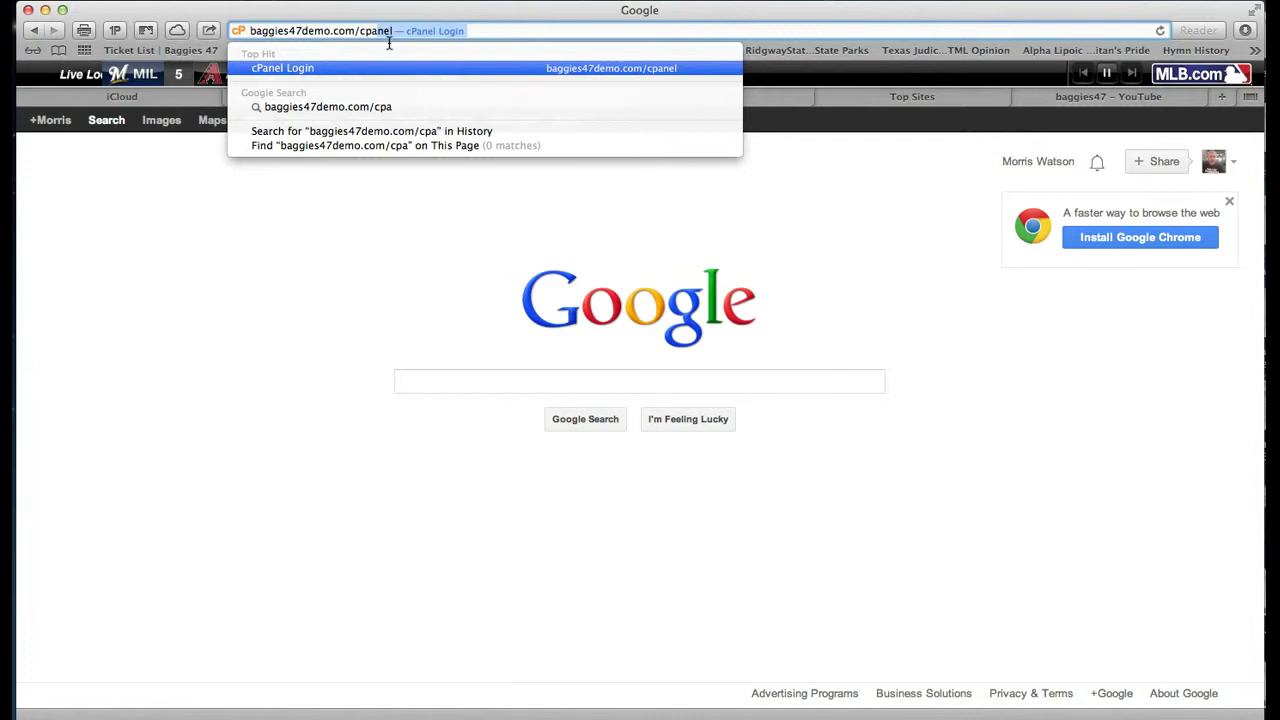
key(BackSpace)
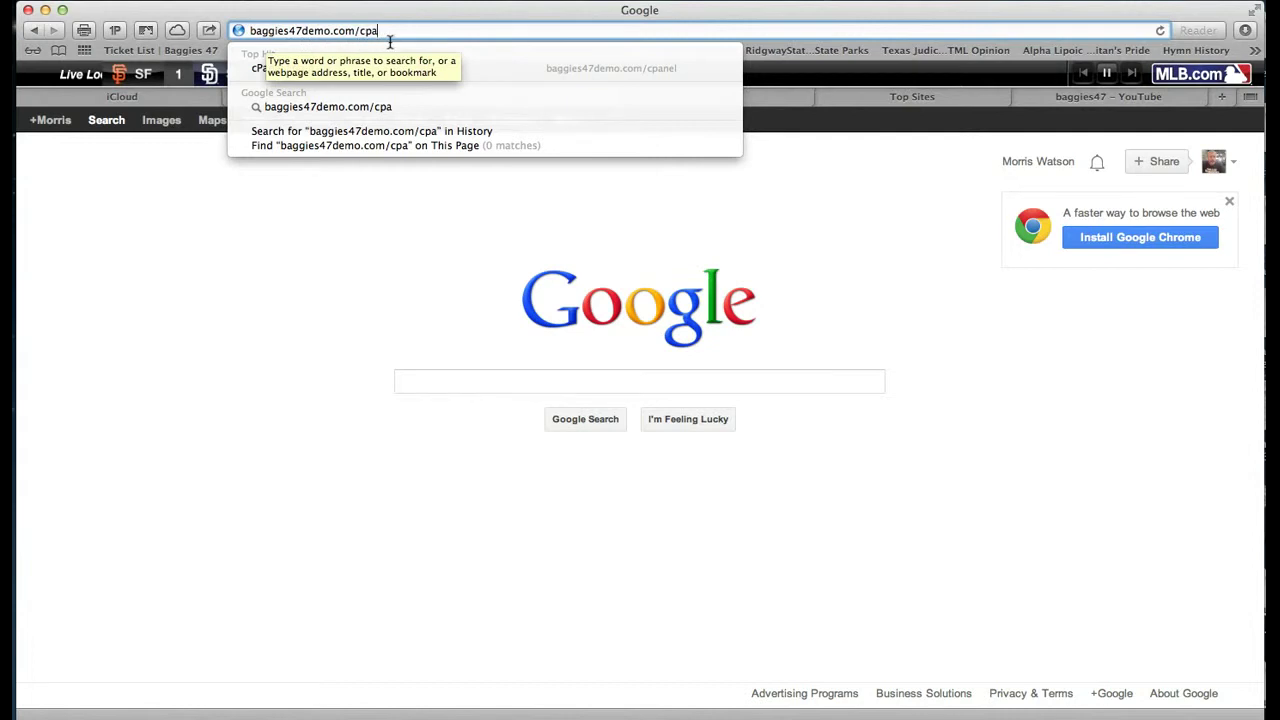
text(nel)
key(Return)
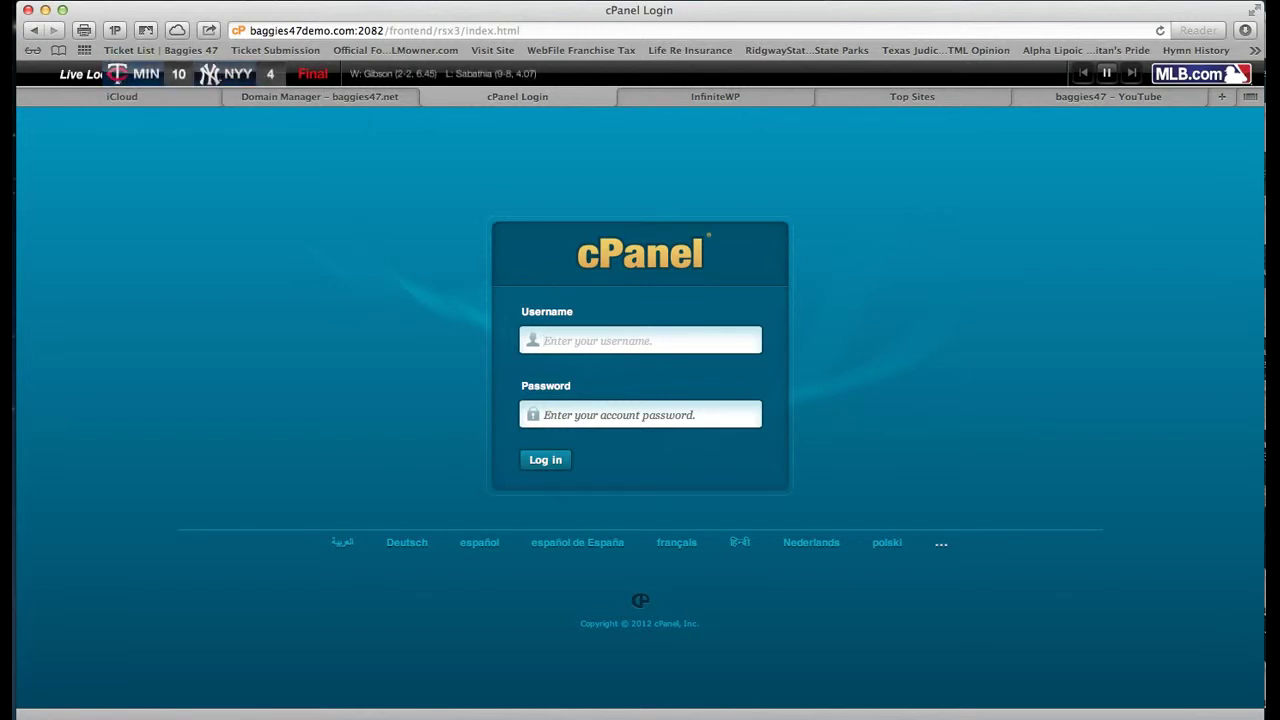
Step: Log in to cPanel with the hosting account's username and password
text(bagg)
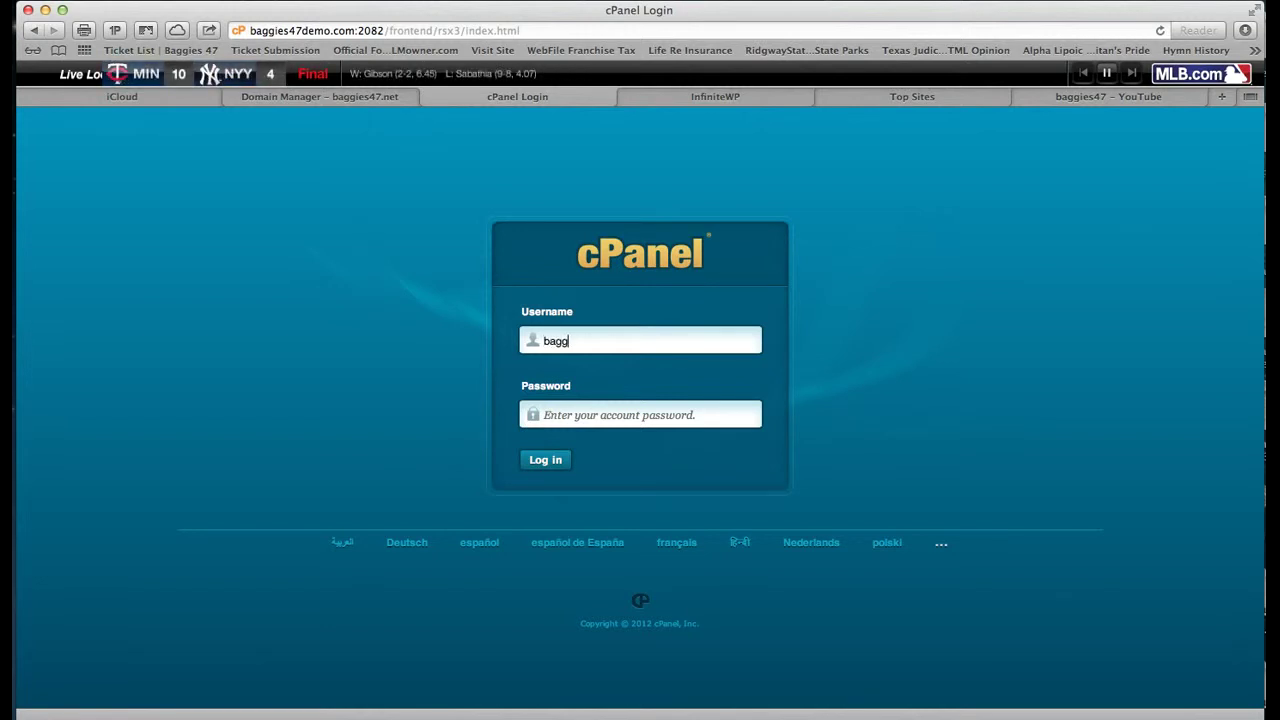
text(ies2)
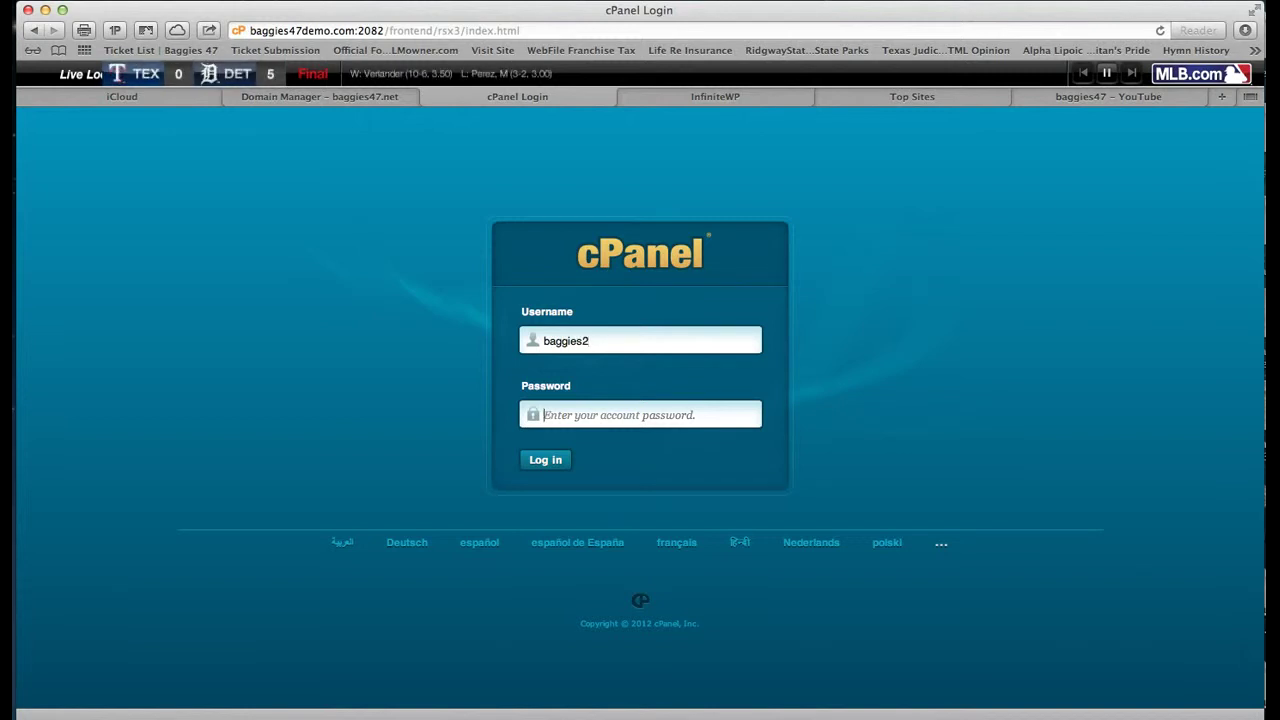
key(Tab)
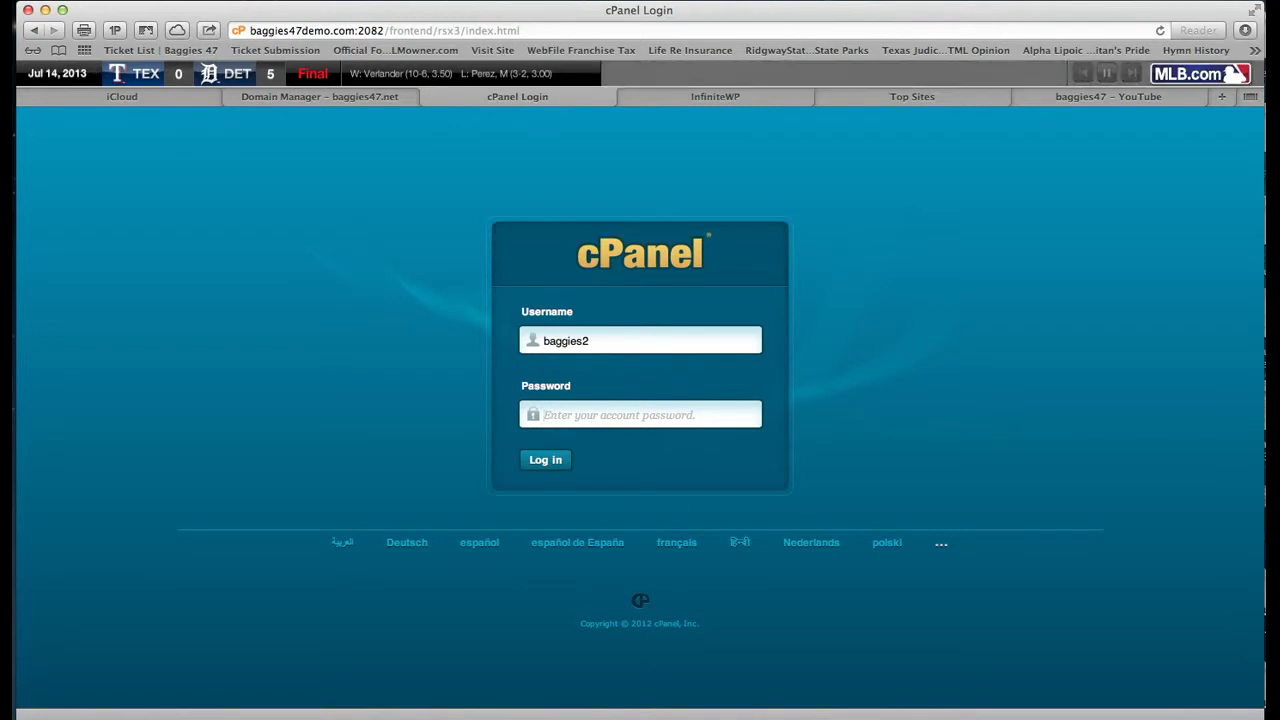
text(•••••••••)
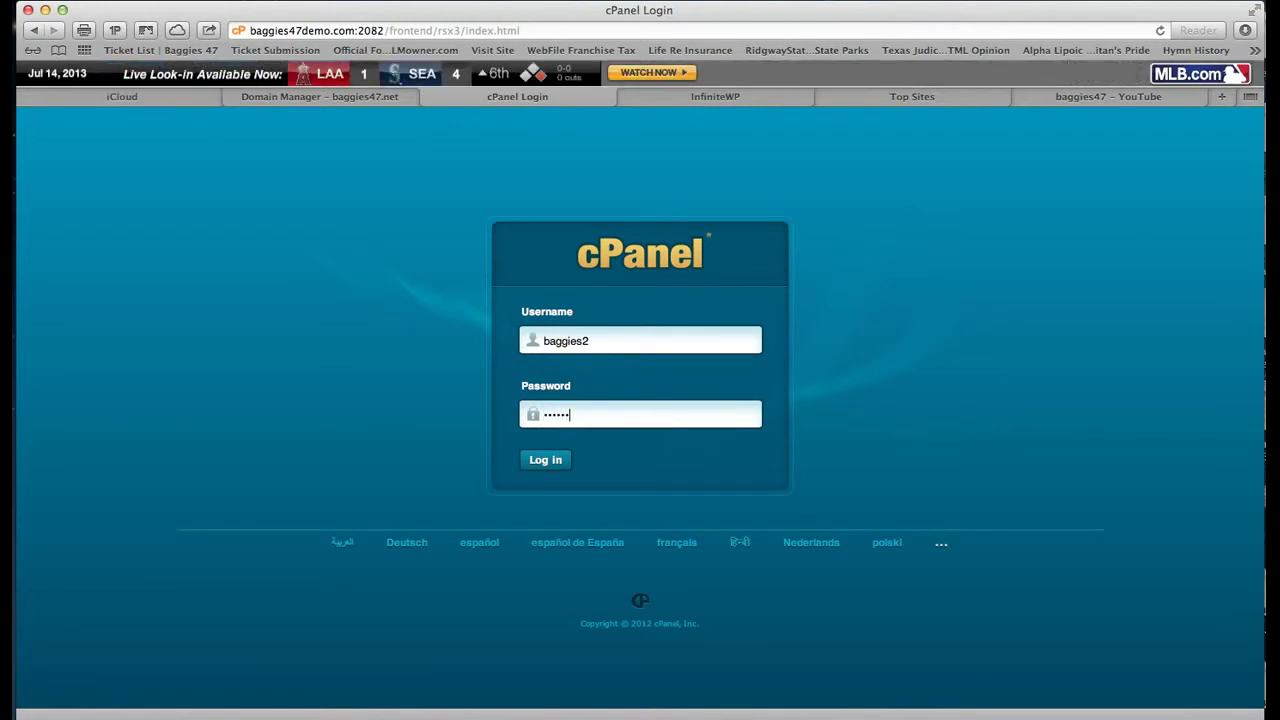
text(•••••)
click(553, 469)
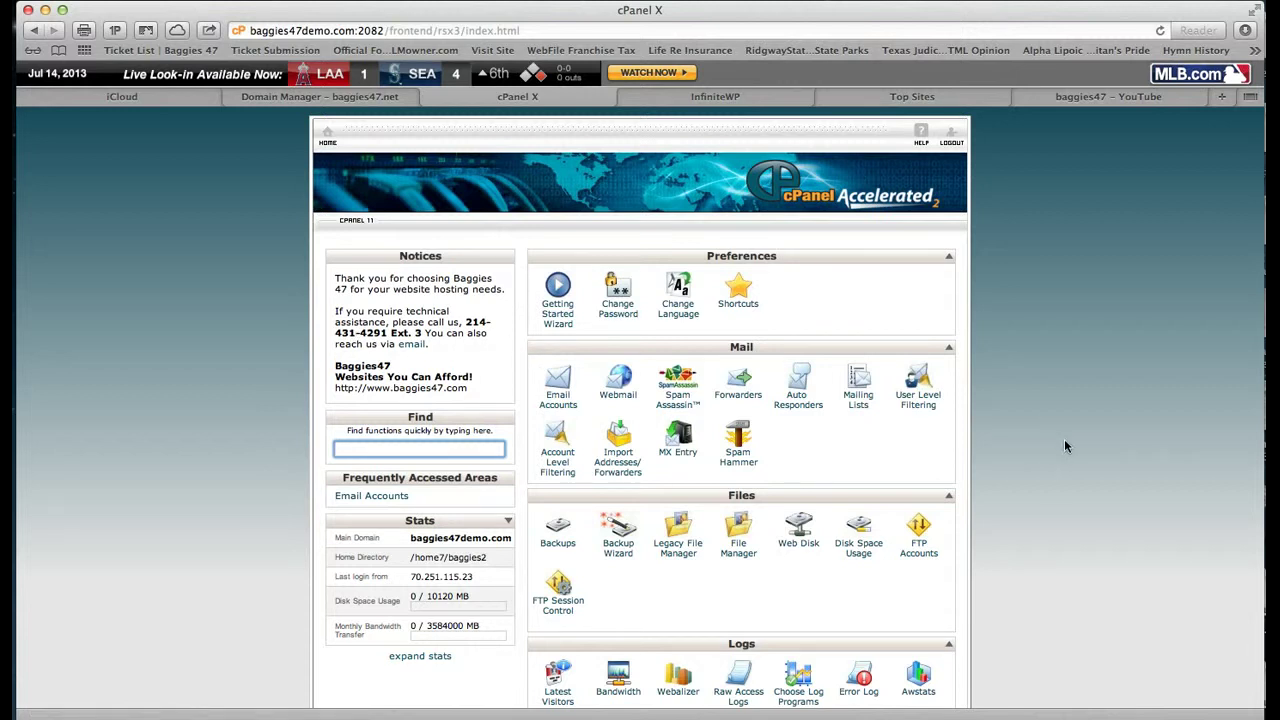
Step: Open Email Accounts from the Mail section of the cPanel home page
click(566, 416)
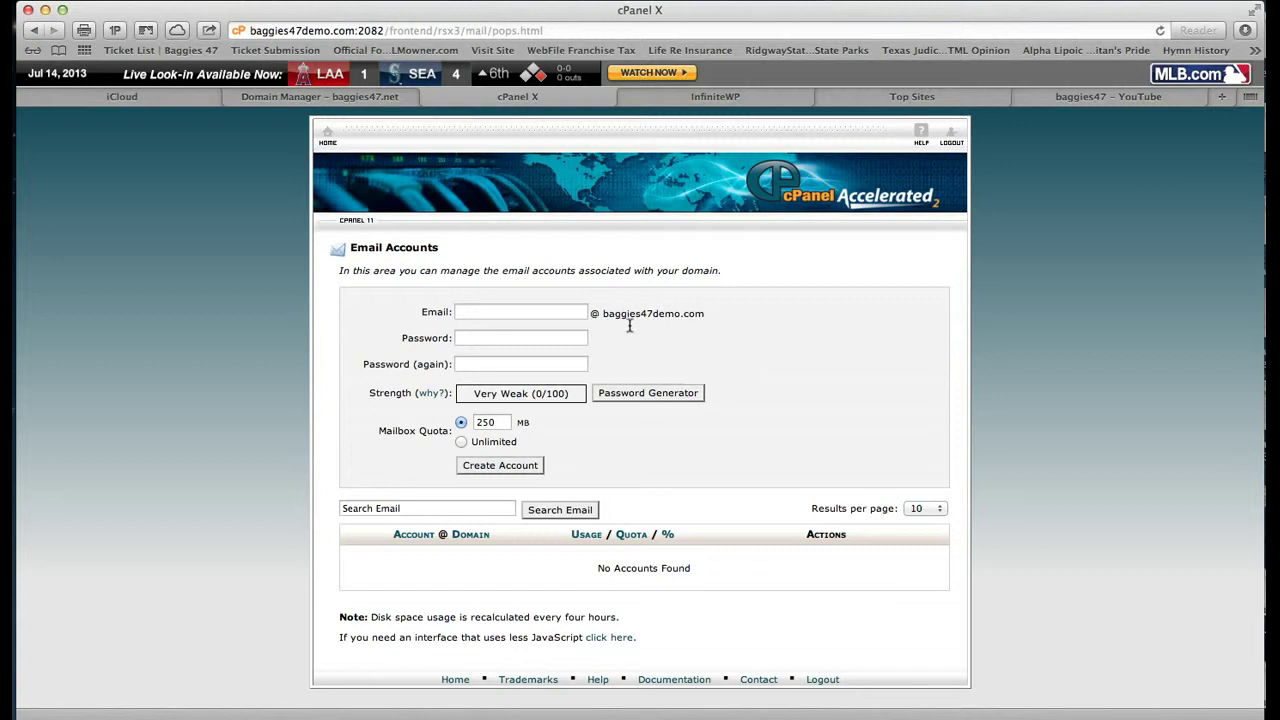
Step: Enter 'info' as the new mailbox name for baggies47demo.com
click(515, 318)
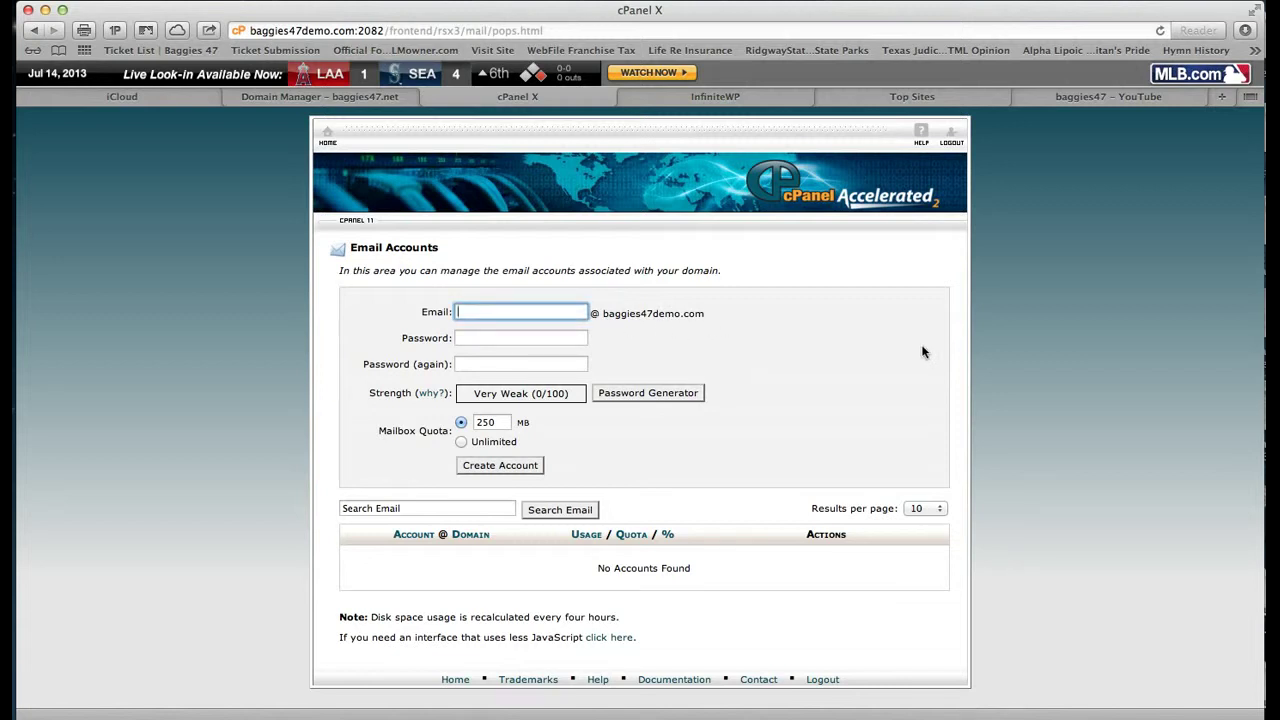
text(info)
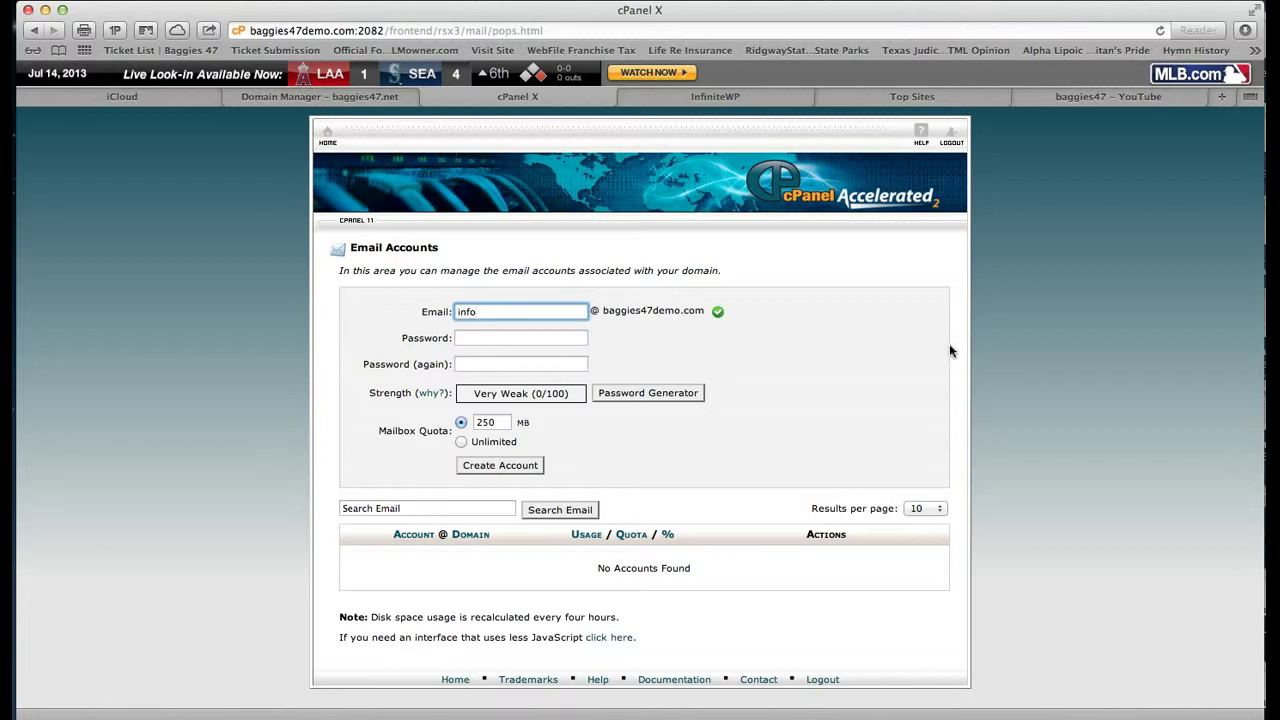
click(568, 345)
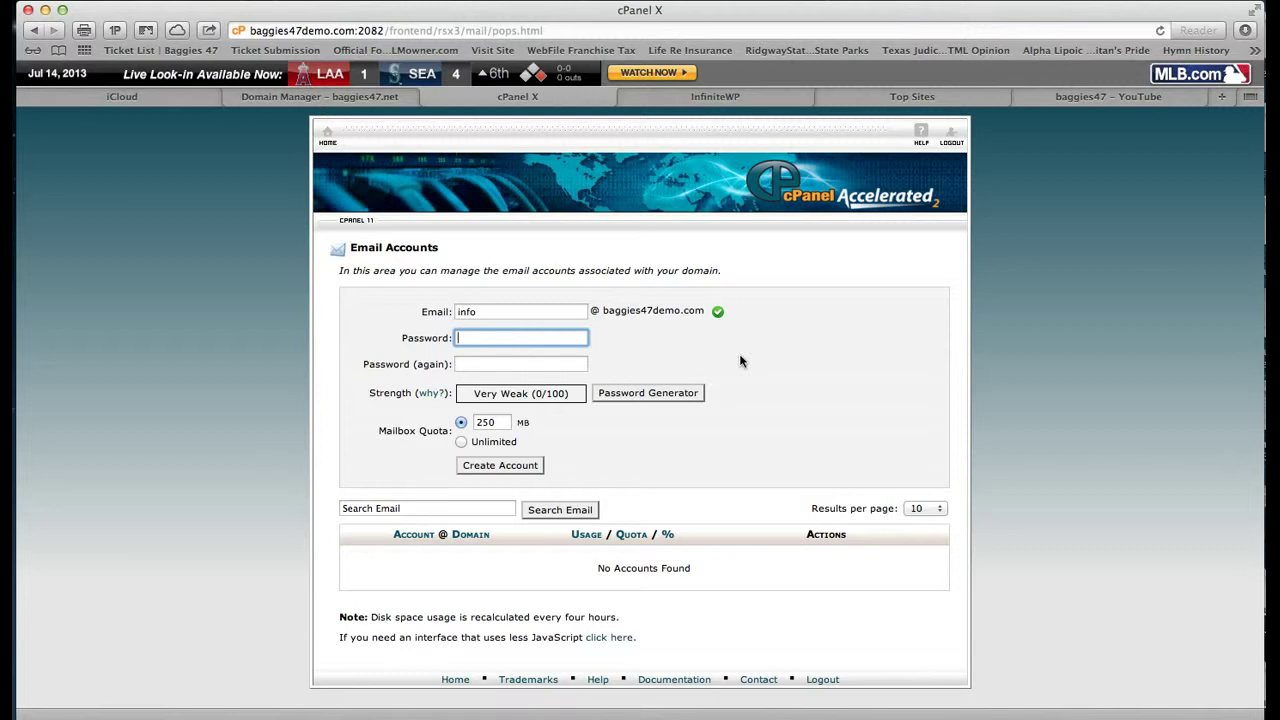
Step: Type a Very Strong (100/100) password for the info mailbox and repeat it for confirmation
text(•••••••)
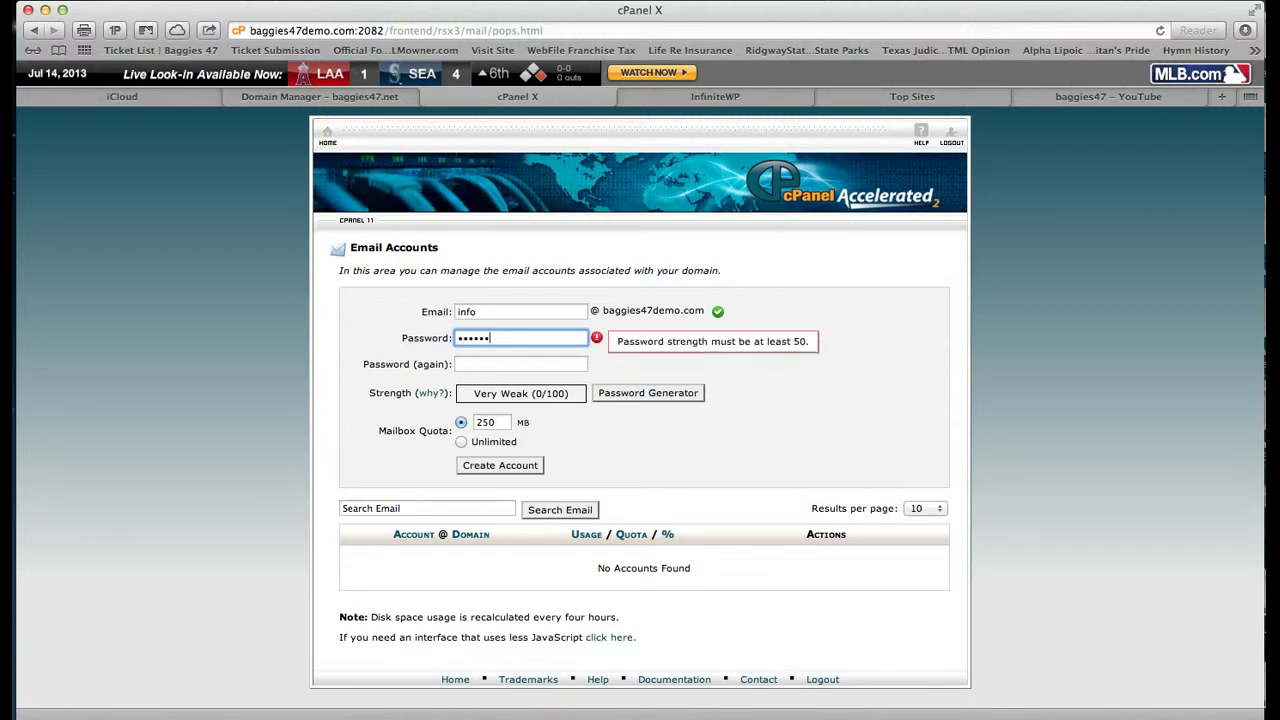
text(•••••••)
click(521, 364)
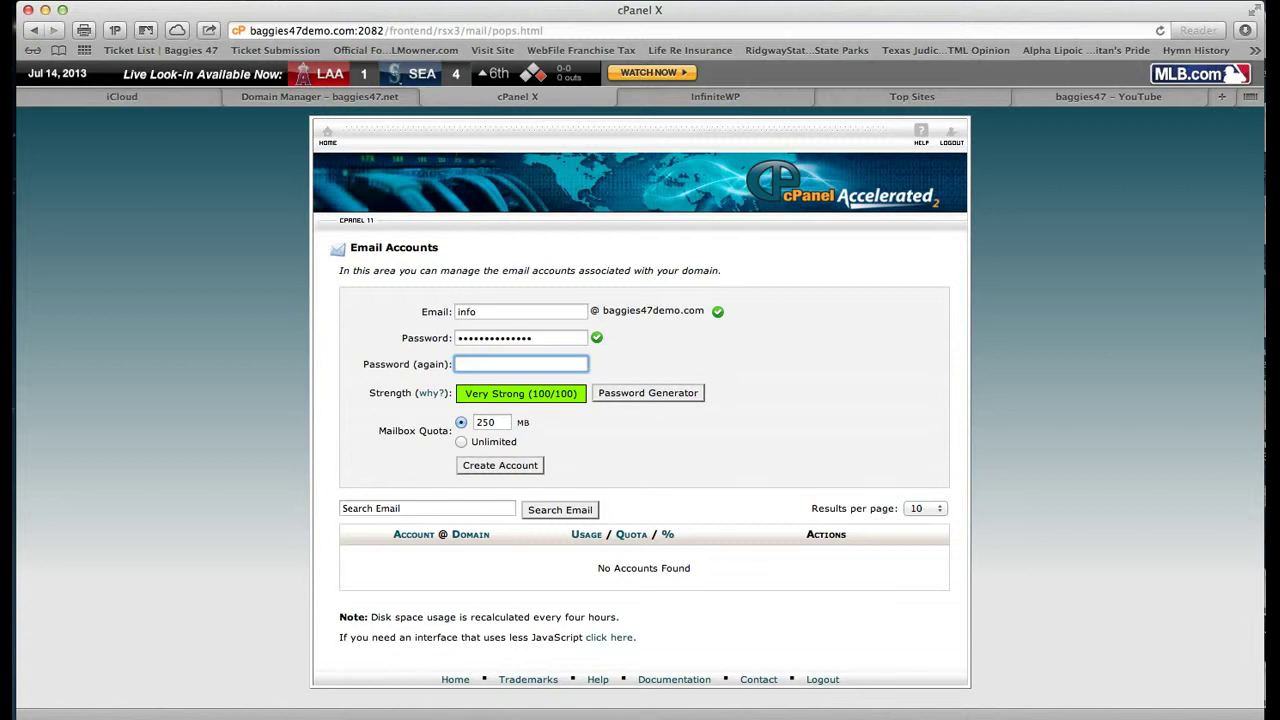
text(••••••••)
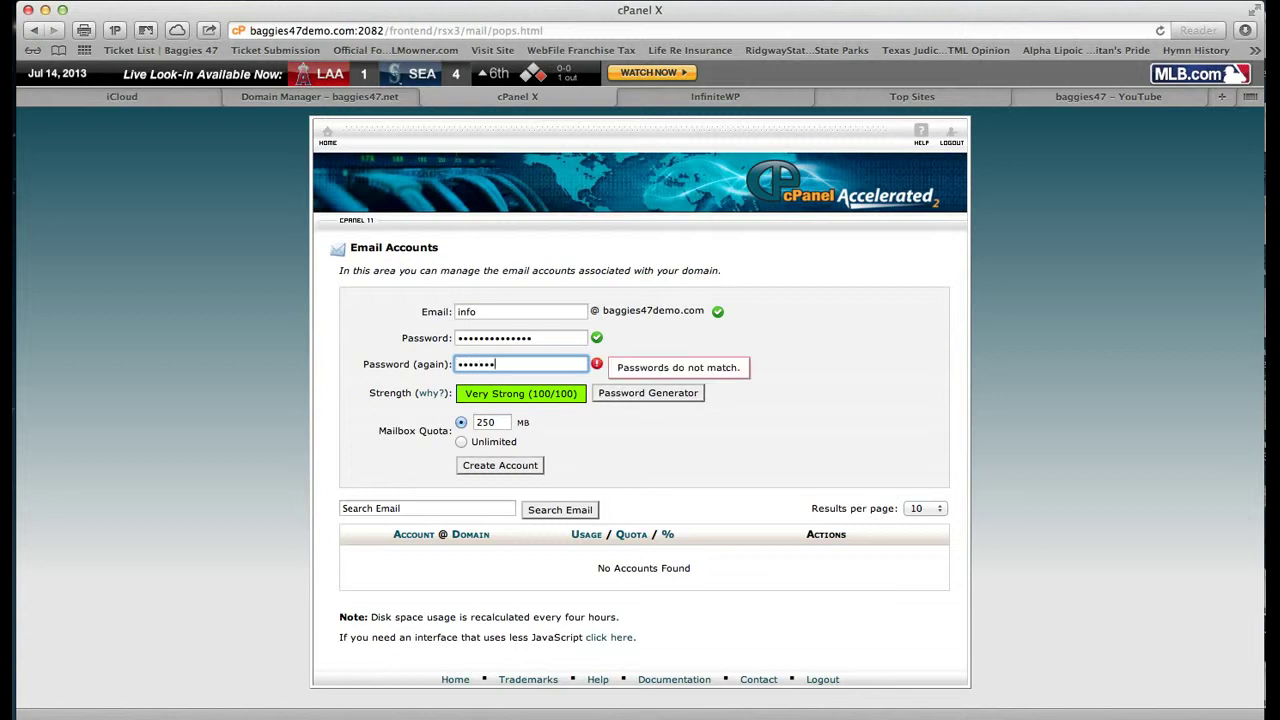
text(••••••)
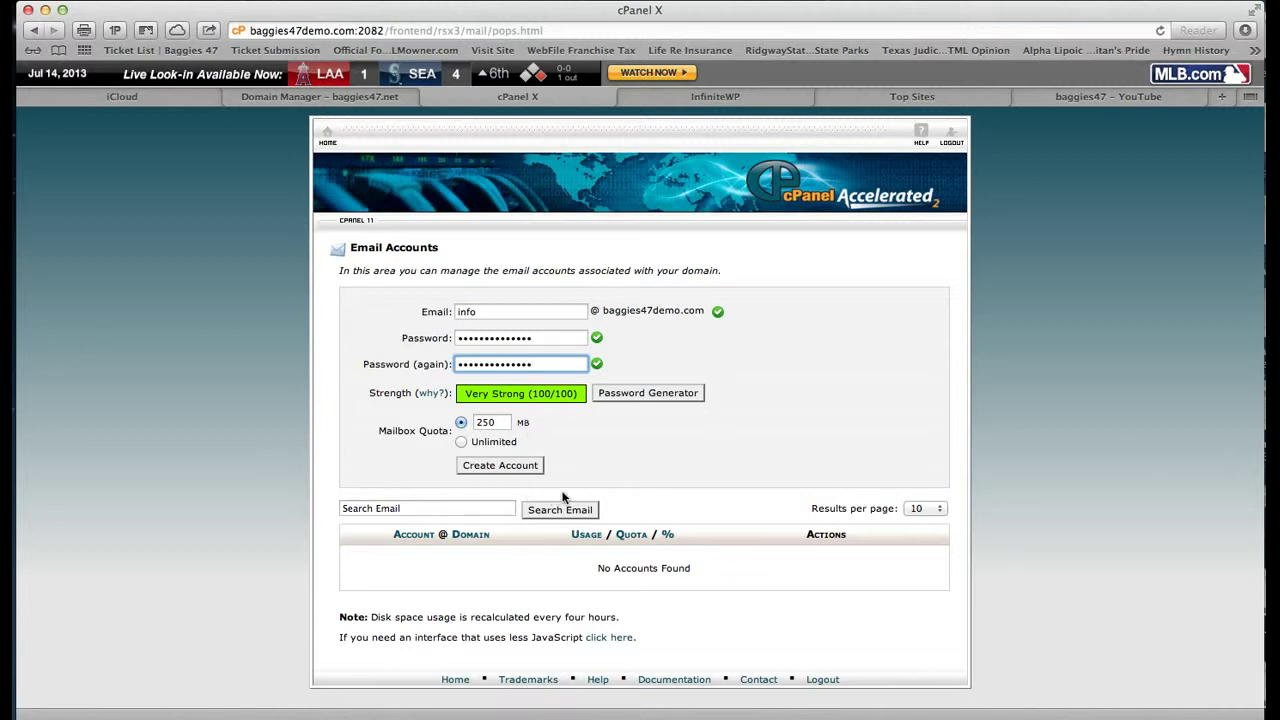
click(510, 466)
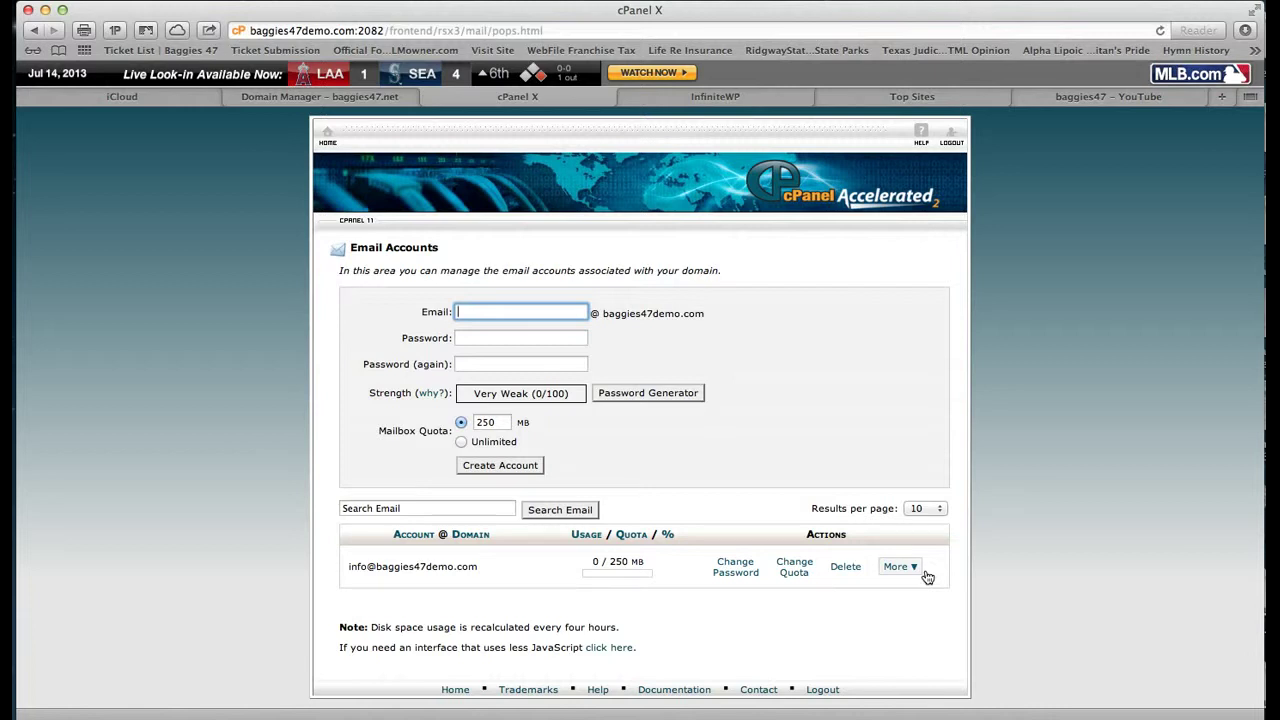
click(924, 573)
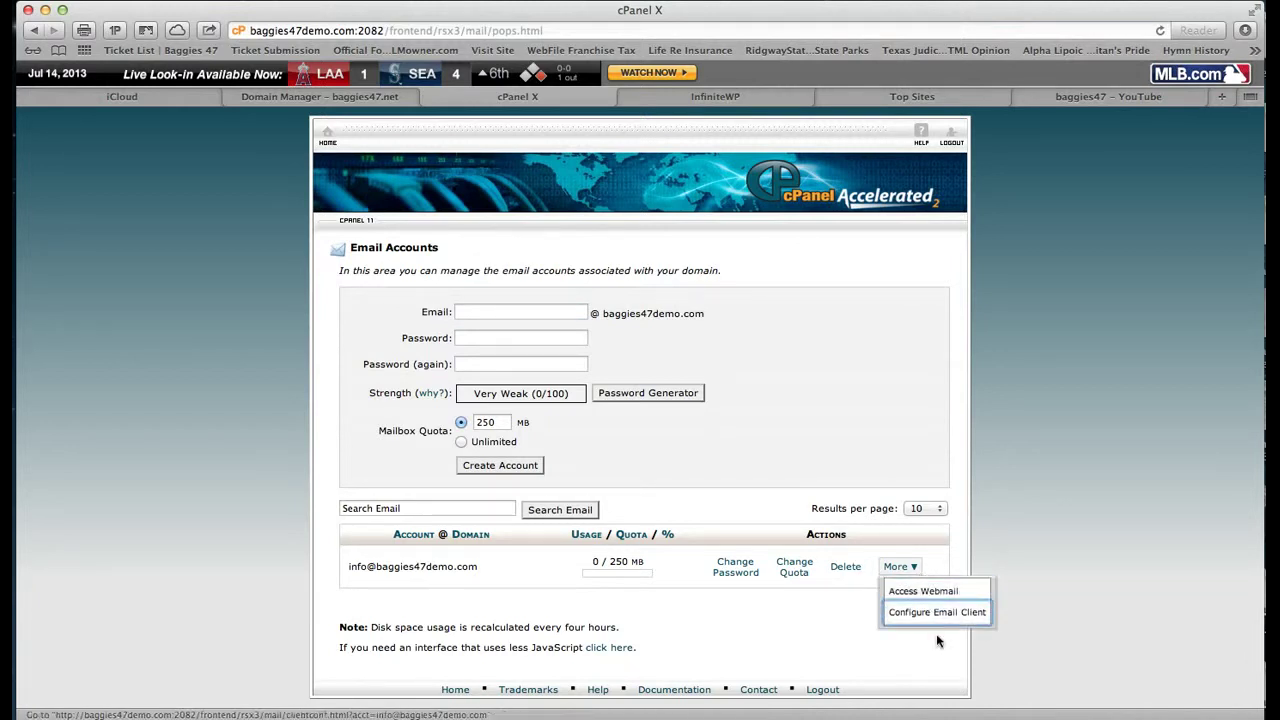
click(935, 612)
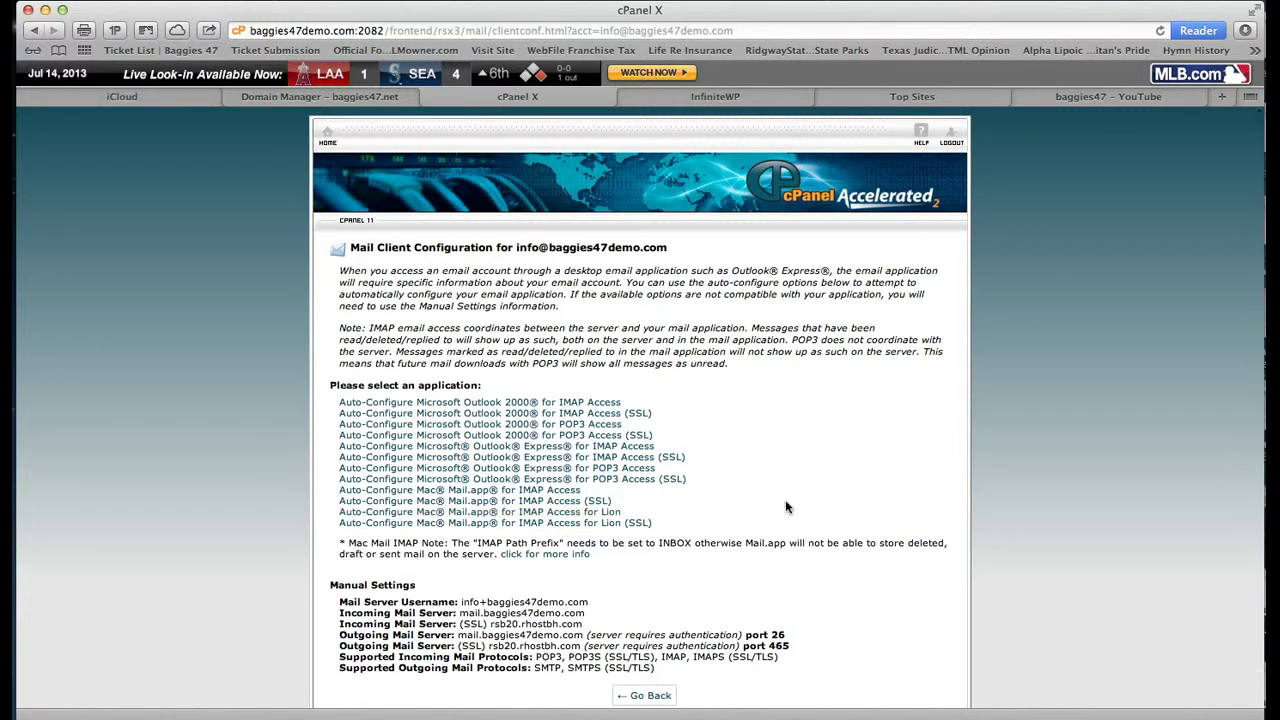
scroll(787, 504, up, 1)
scroll(787, 503, down, 2)
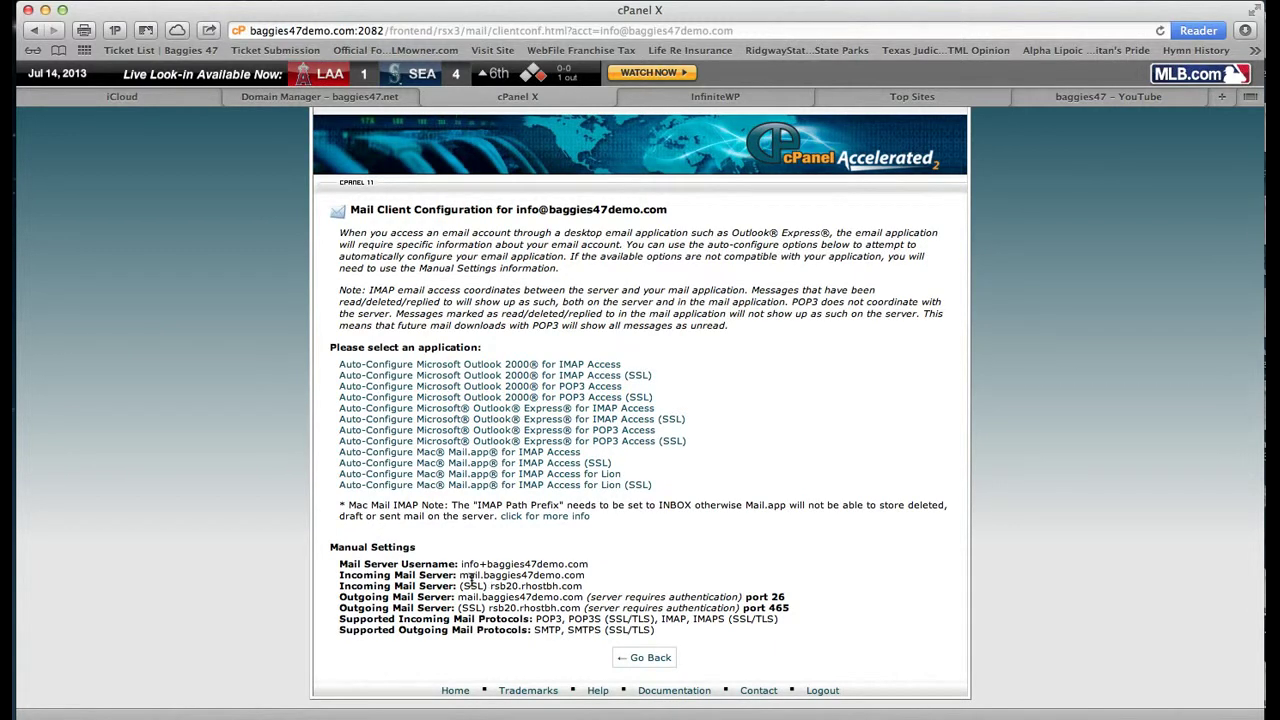
drag(340, 566, 720, 651)
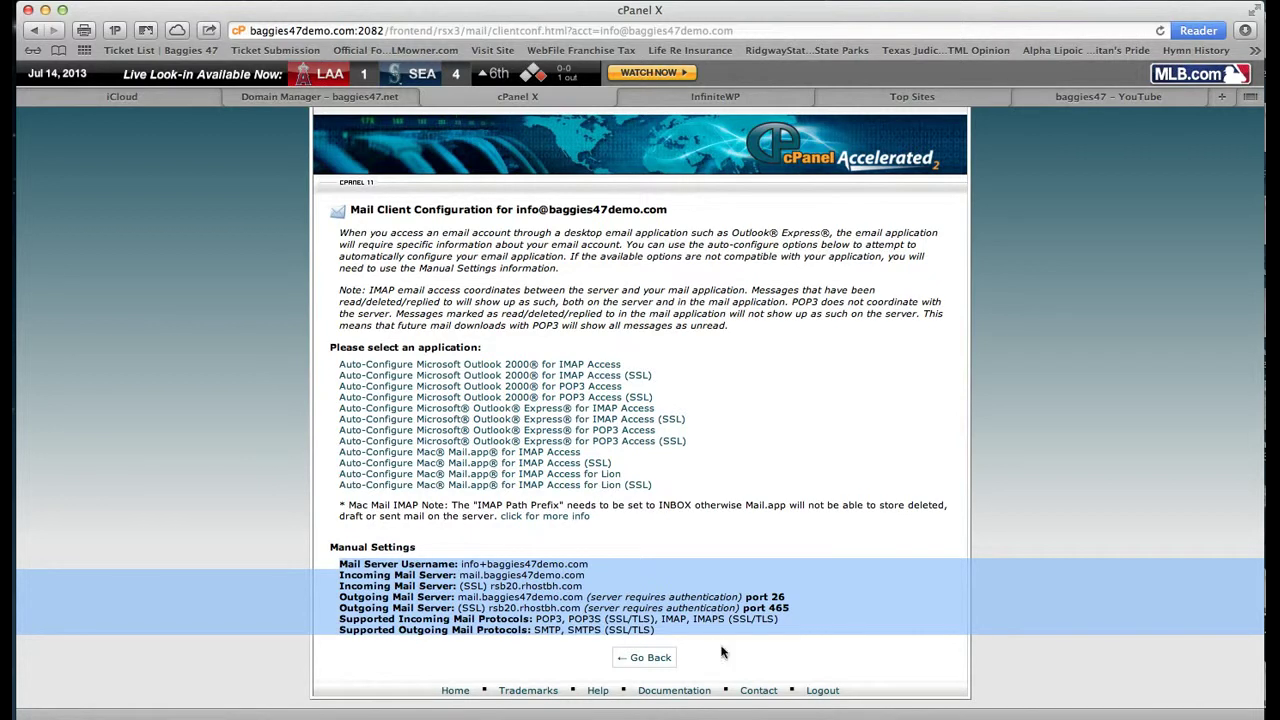
click(646, 548)
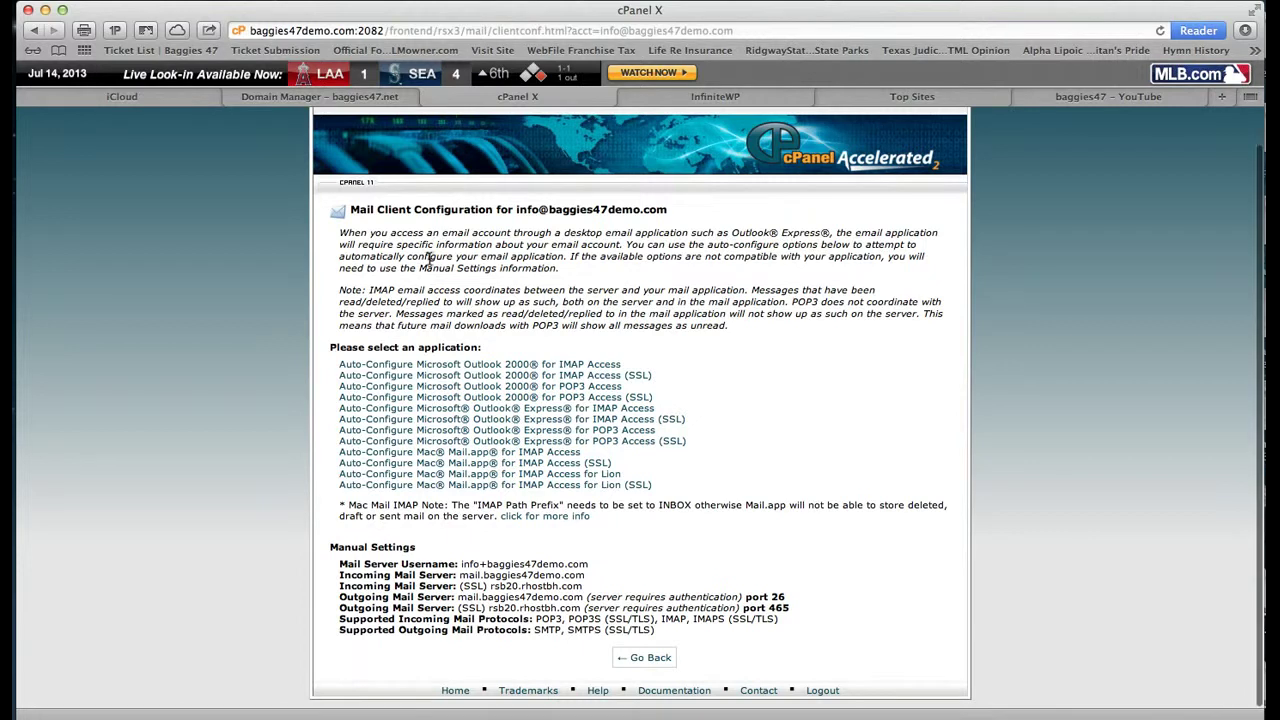
scroll(428, 256, up, 2)
Step: Return to the cPanel home dashboard and scroll down its sections
click(341, 157)
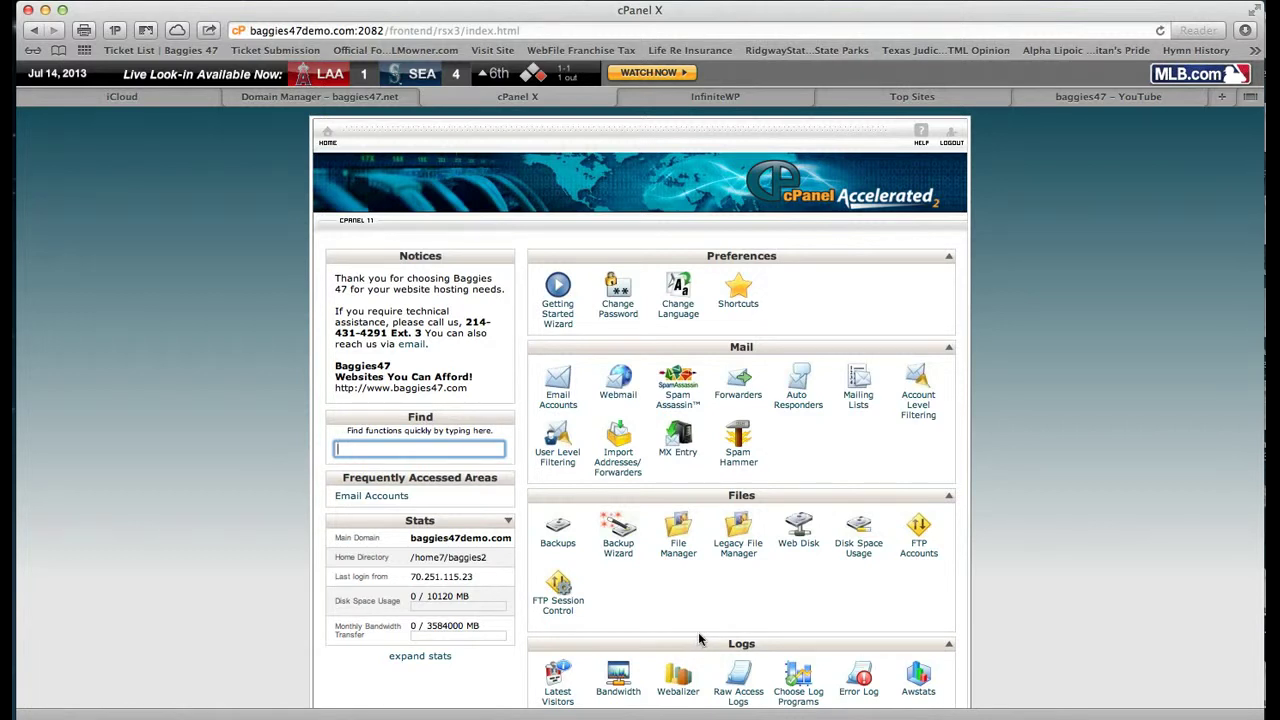
scroll(650, 560, down, 1)
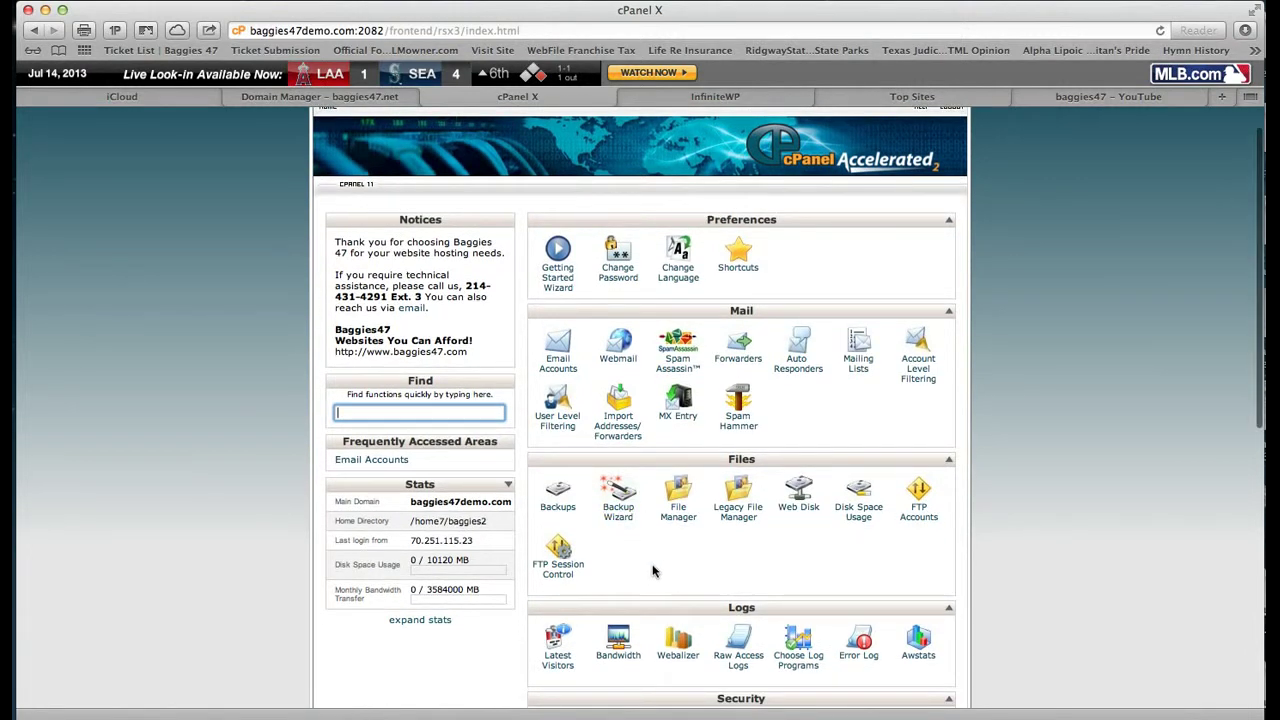
click(560, 362)
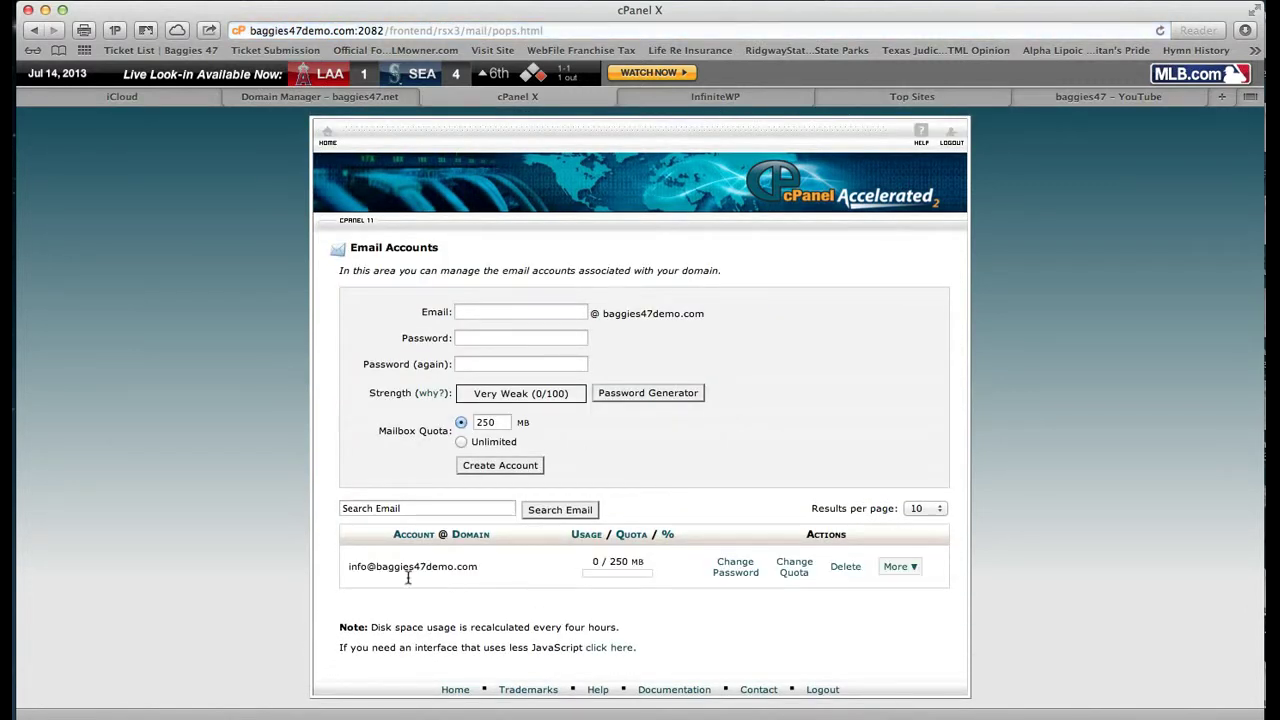
click(494, 312)
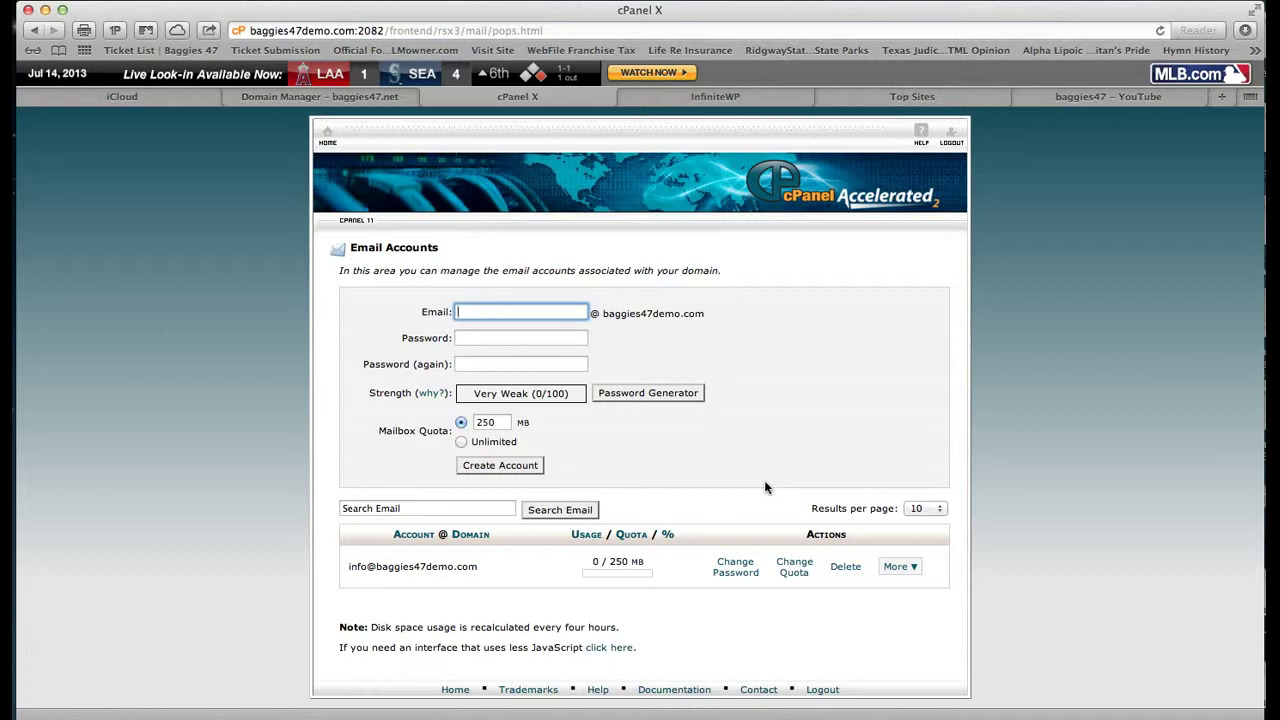
click(752, 584)
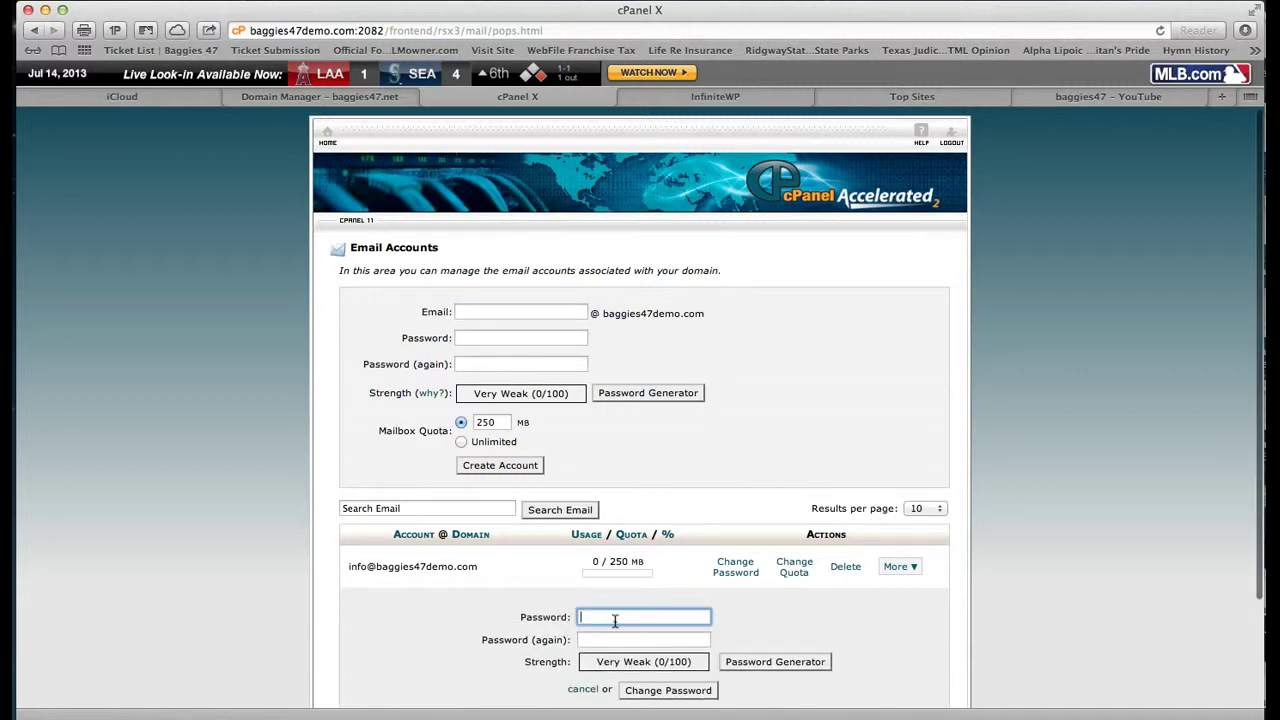
scroll(875, 601, down, 3)
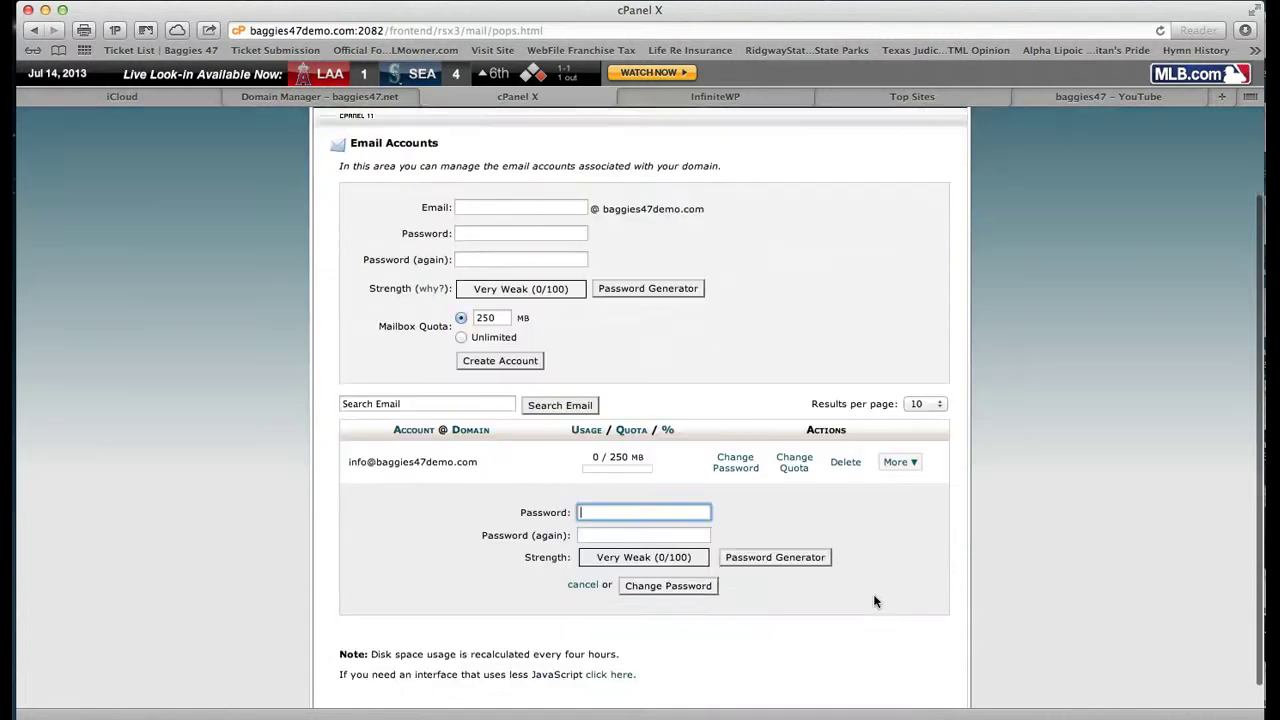
scroll(875, 601, up, 2)
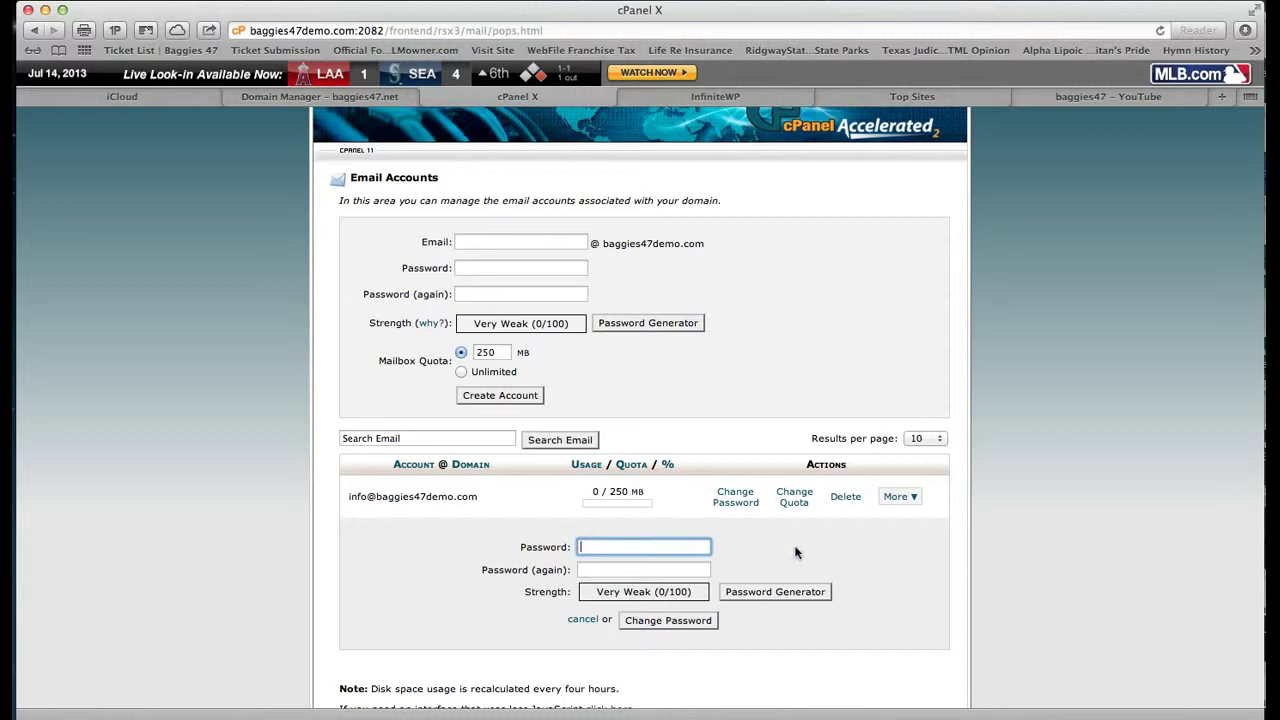
scroll(835, 542, down, 2)
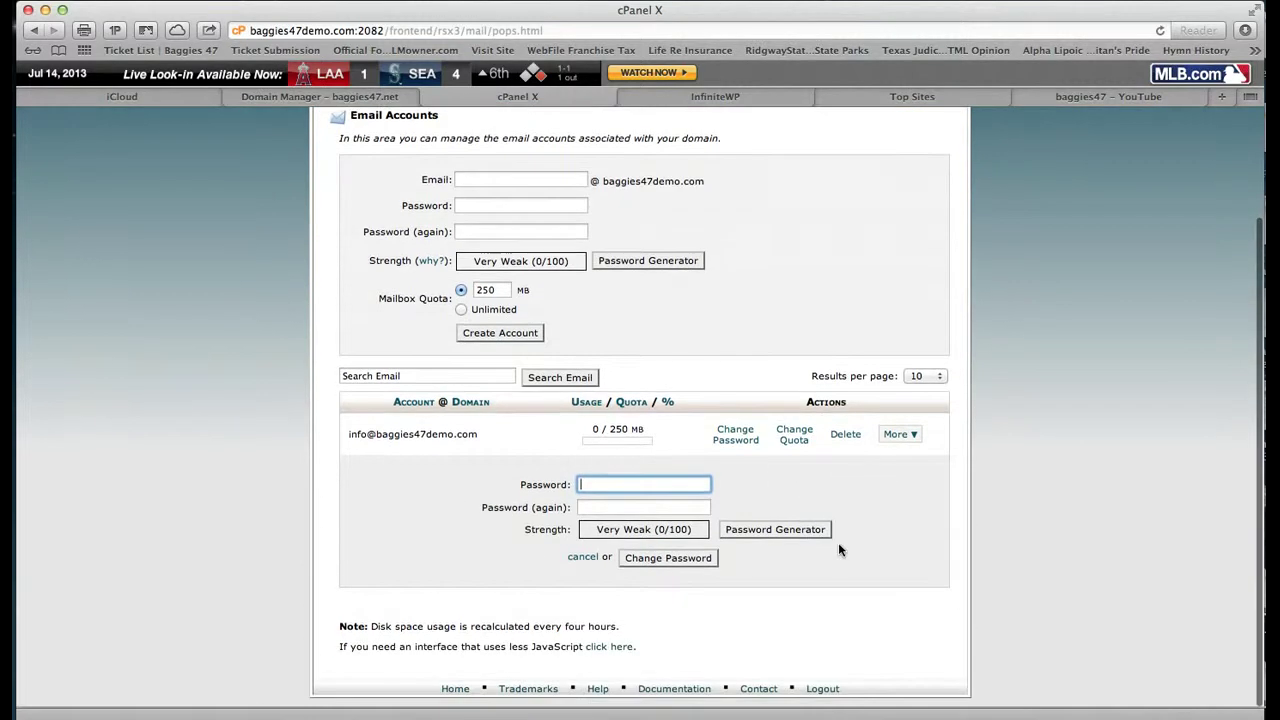